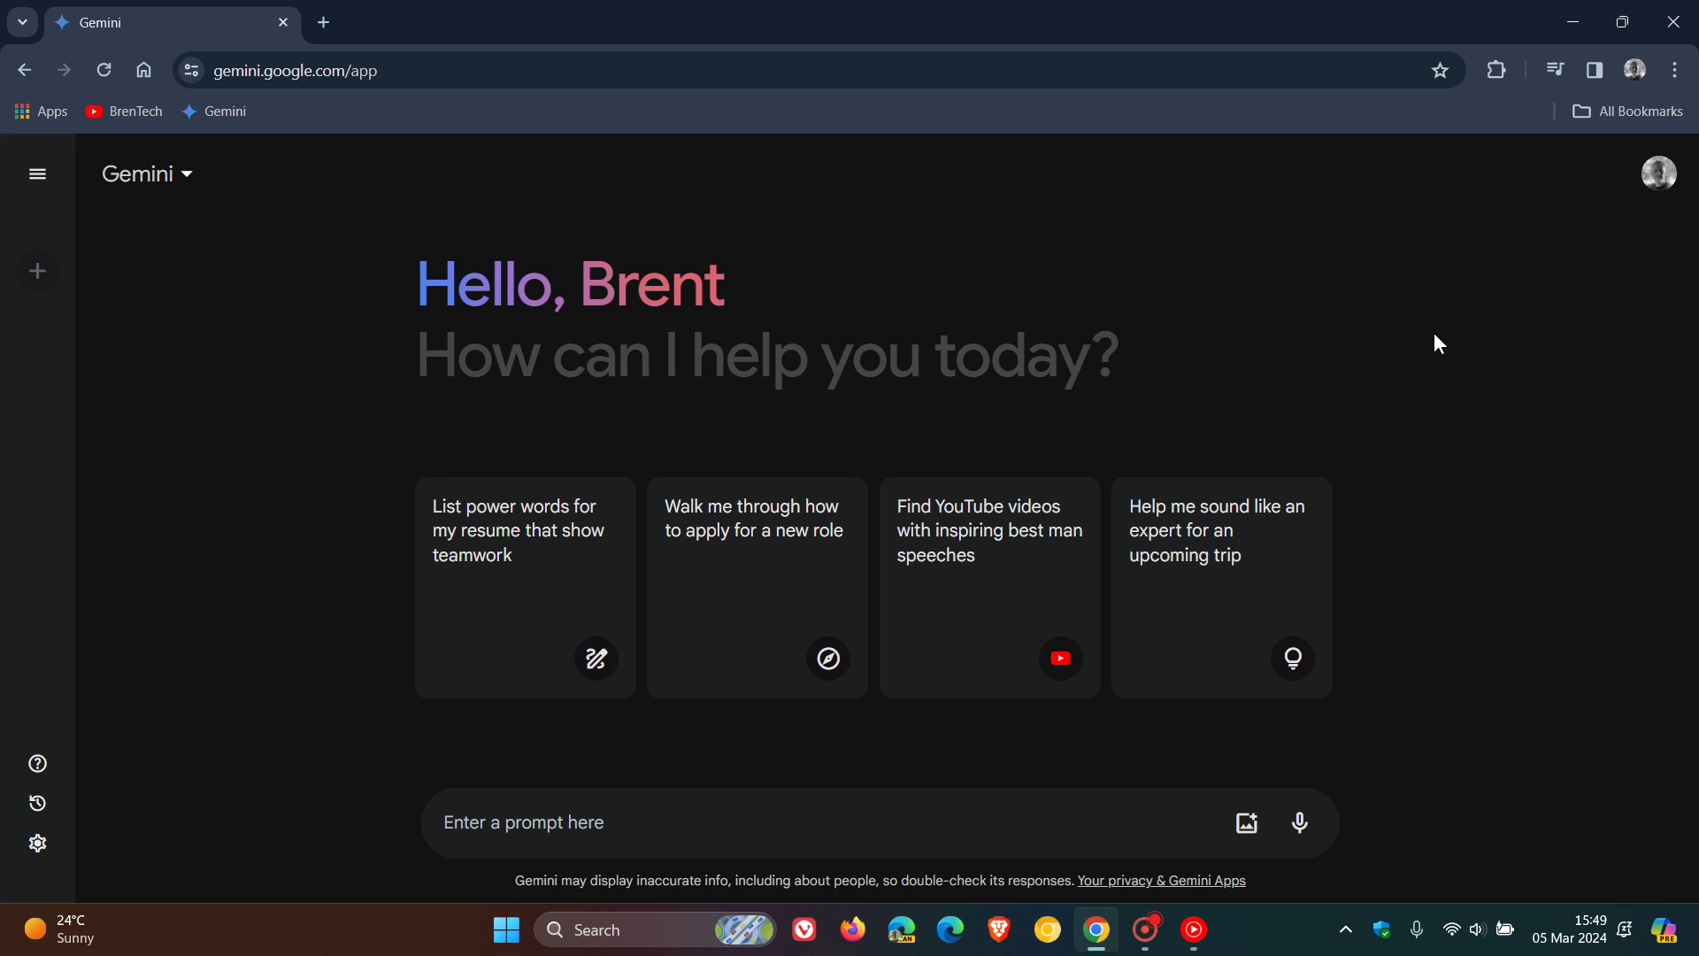
- Delete the Killer Whale Facts chat from the expanded recent chats sidebar
left_click(37, 176)
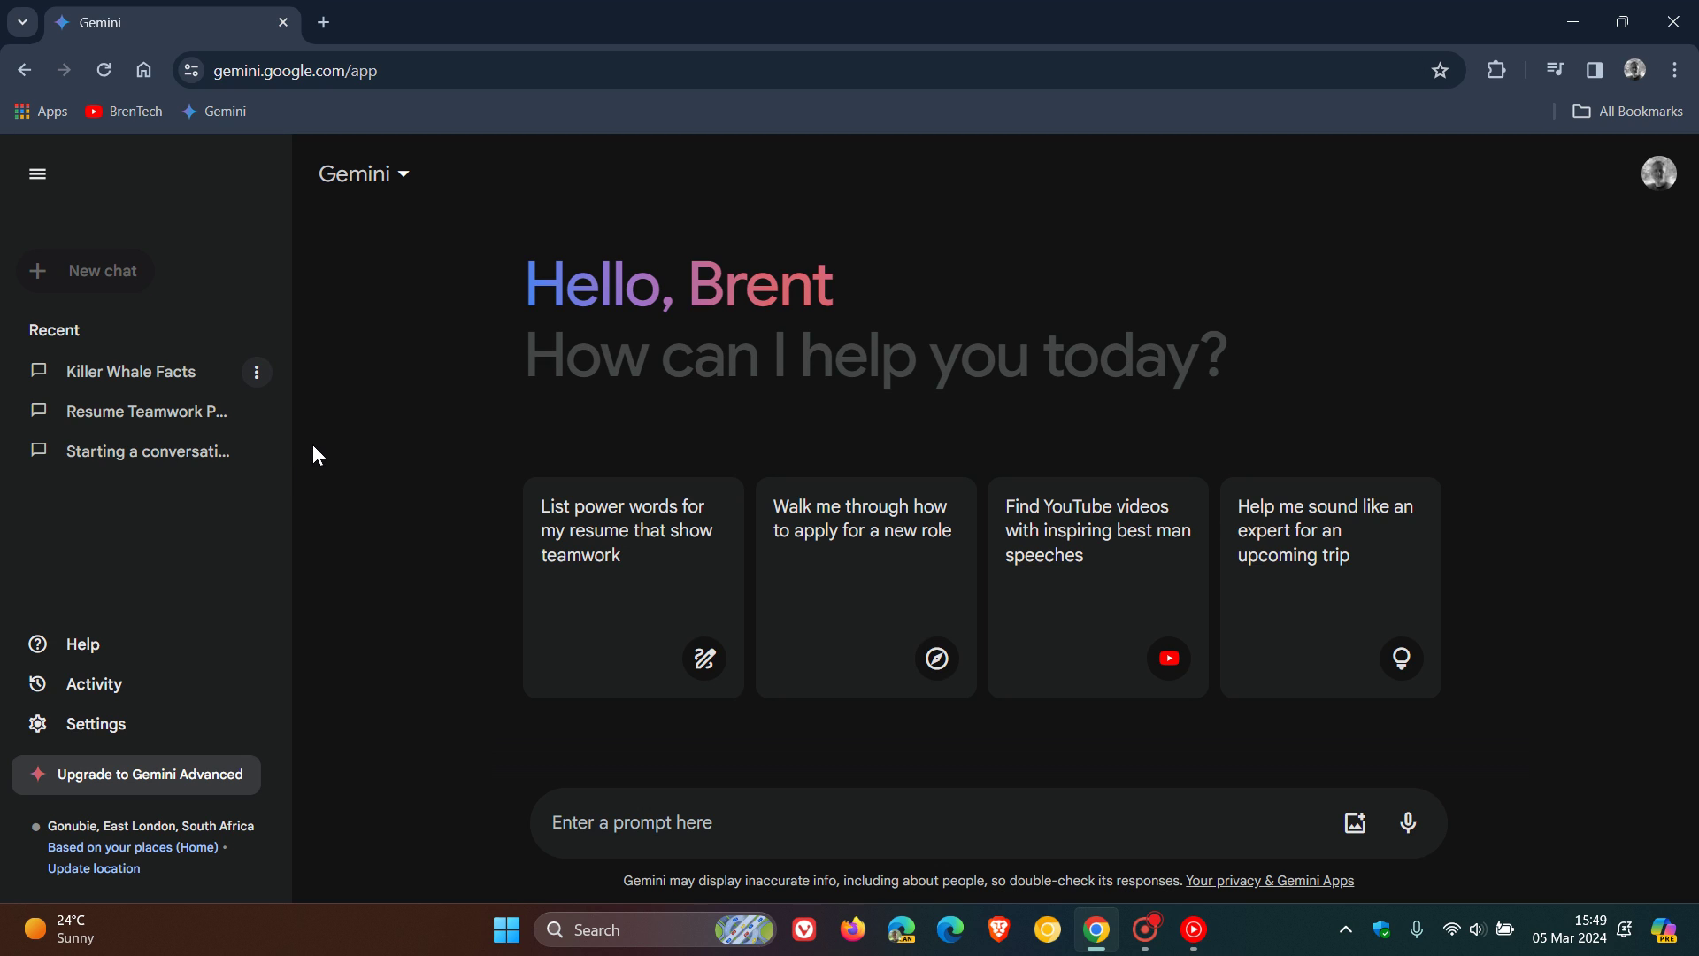
left_click(257, 374)
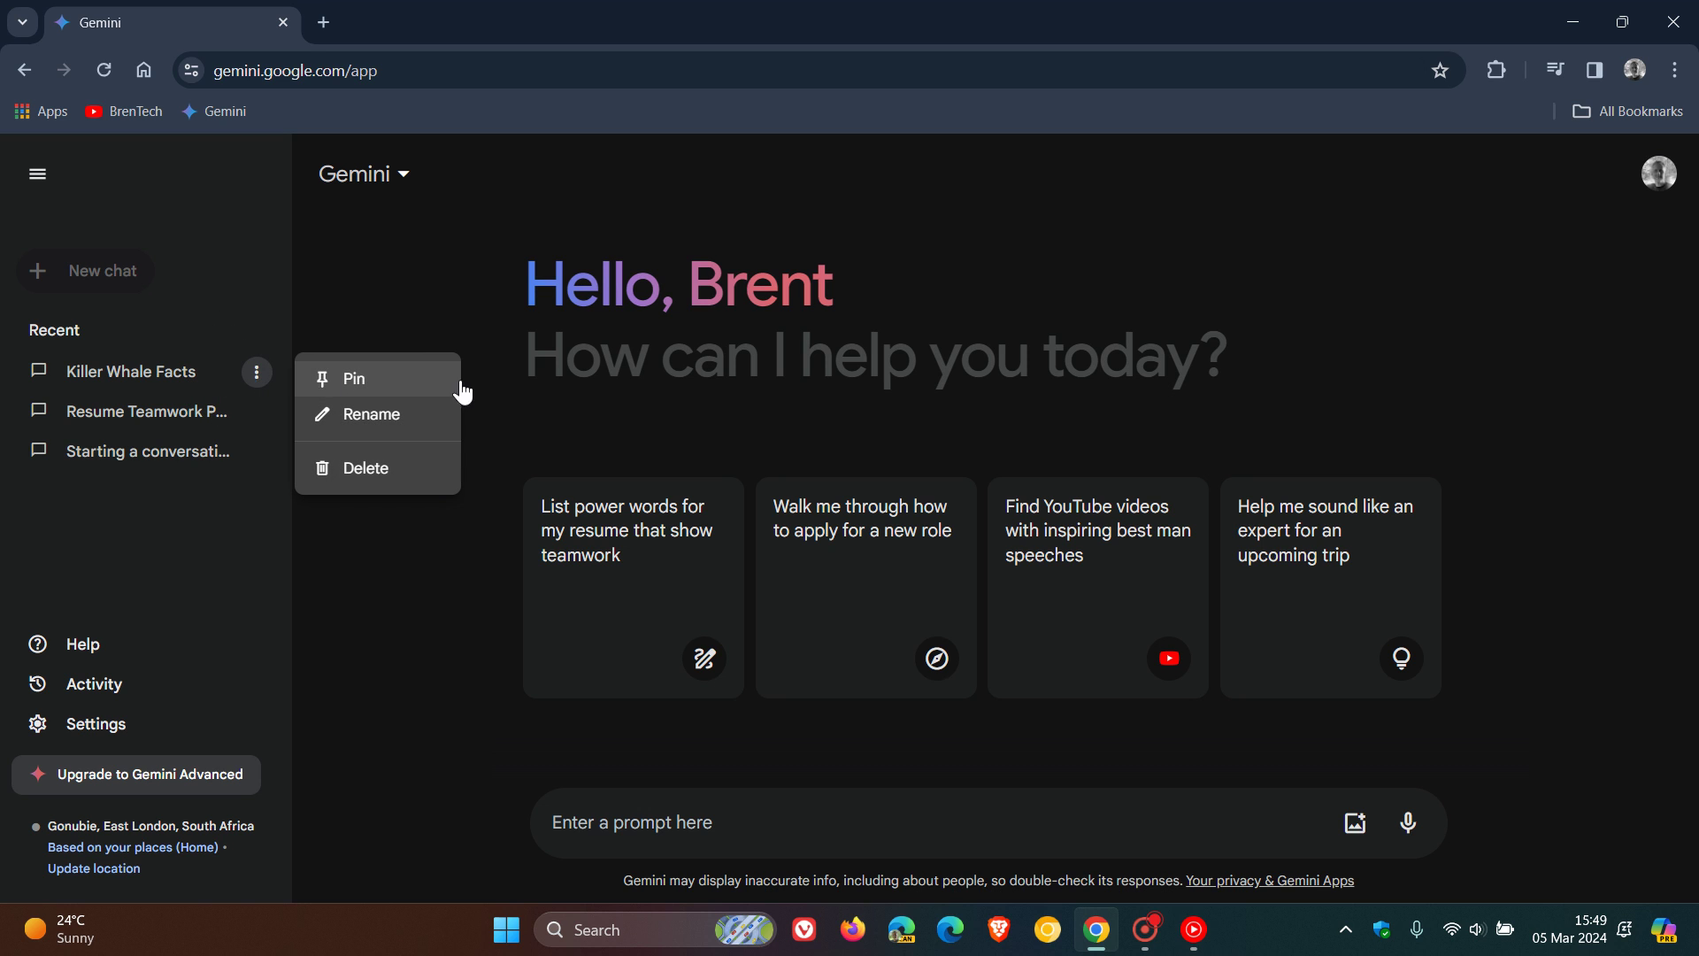
left_click(400, 470)
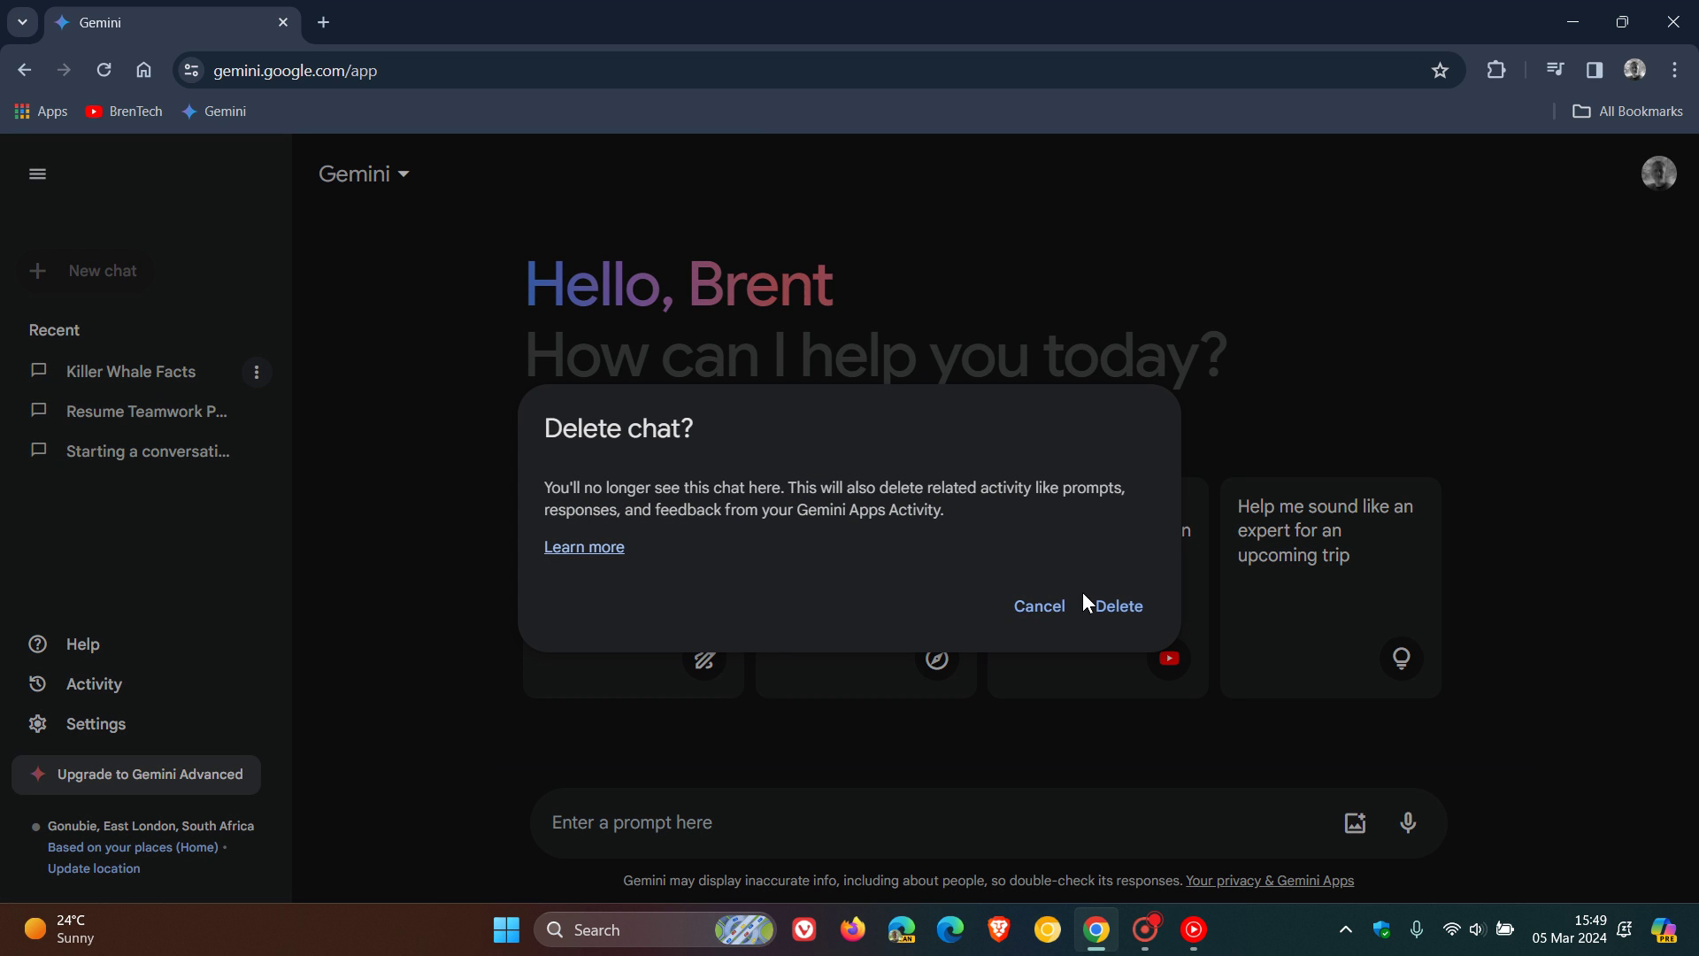
left_click(1119, 606)
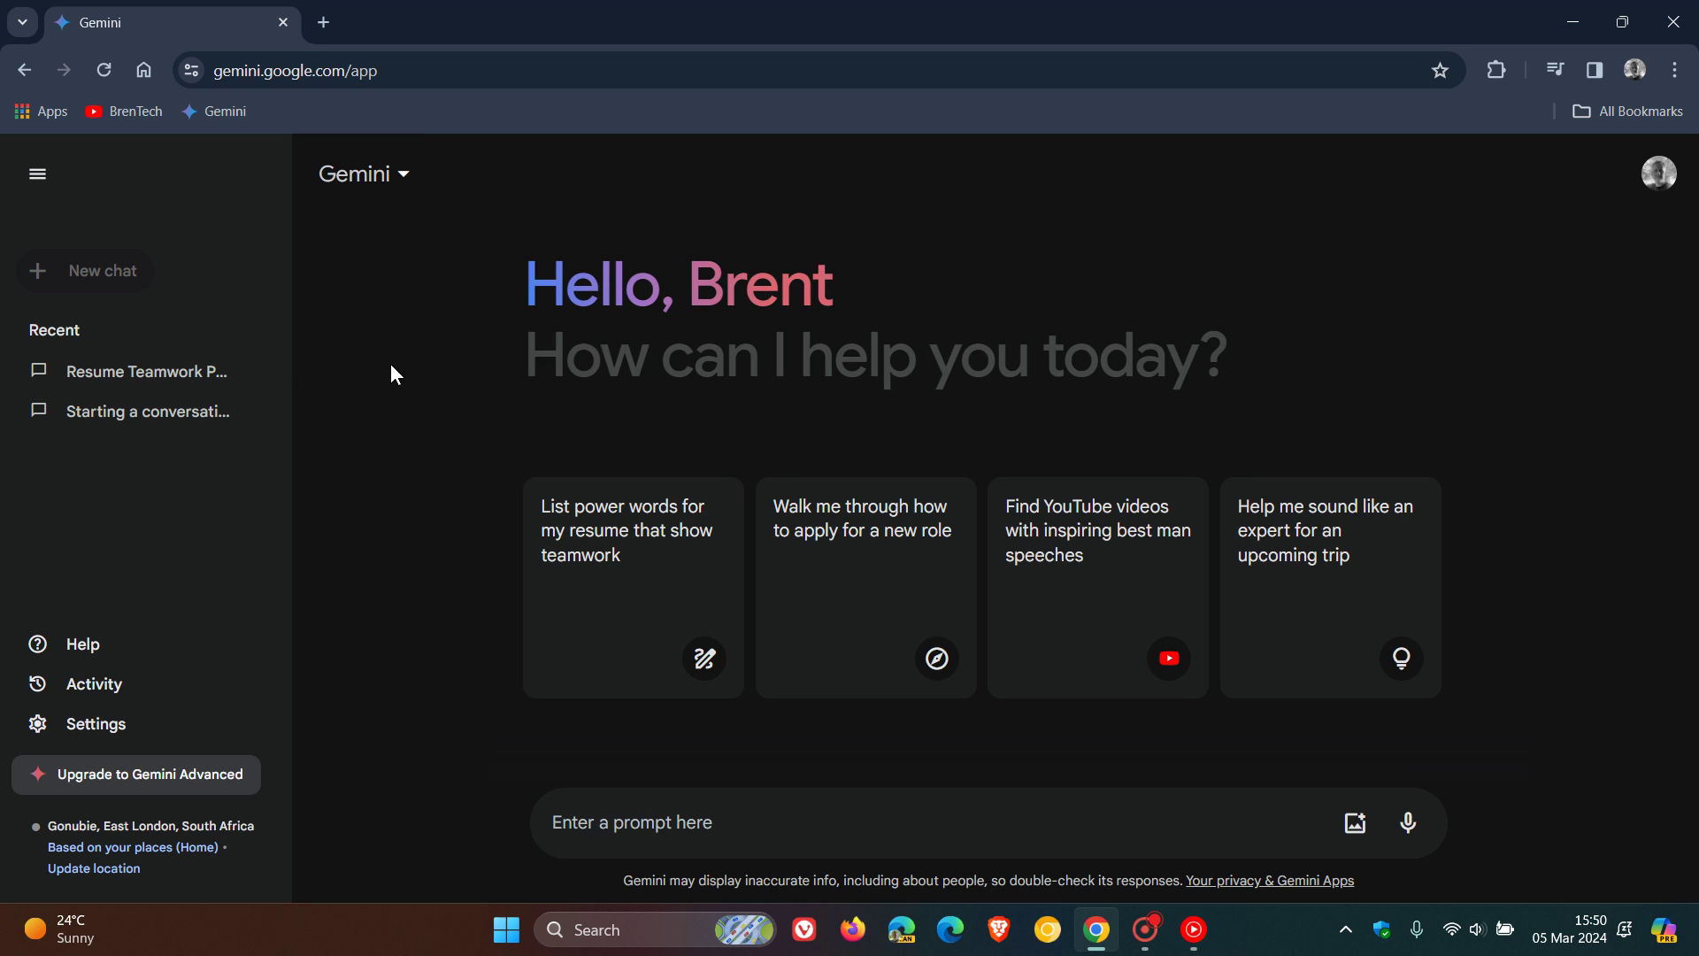
- Open Gemini Apps Activity and show its 'turn off' and 'turn off and delete' options
left_click(118, 685)
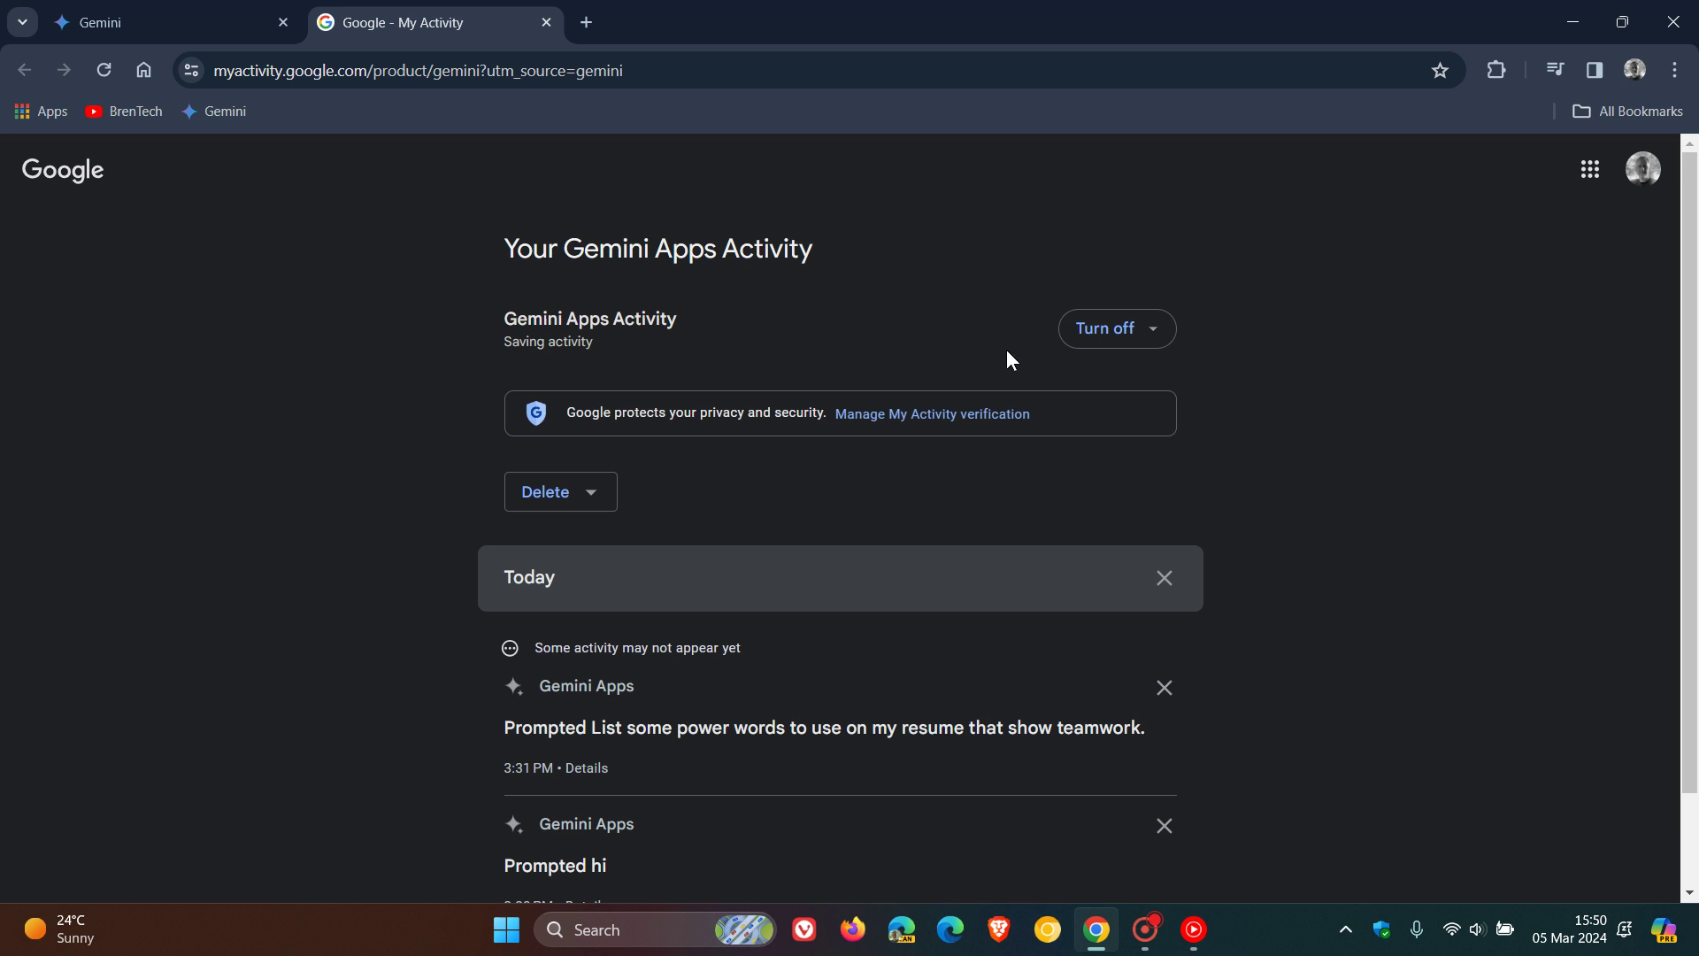
left_click(1136, 332)
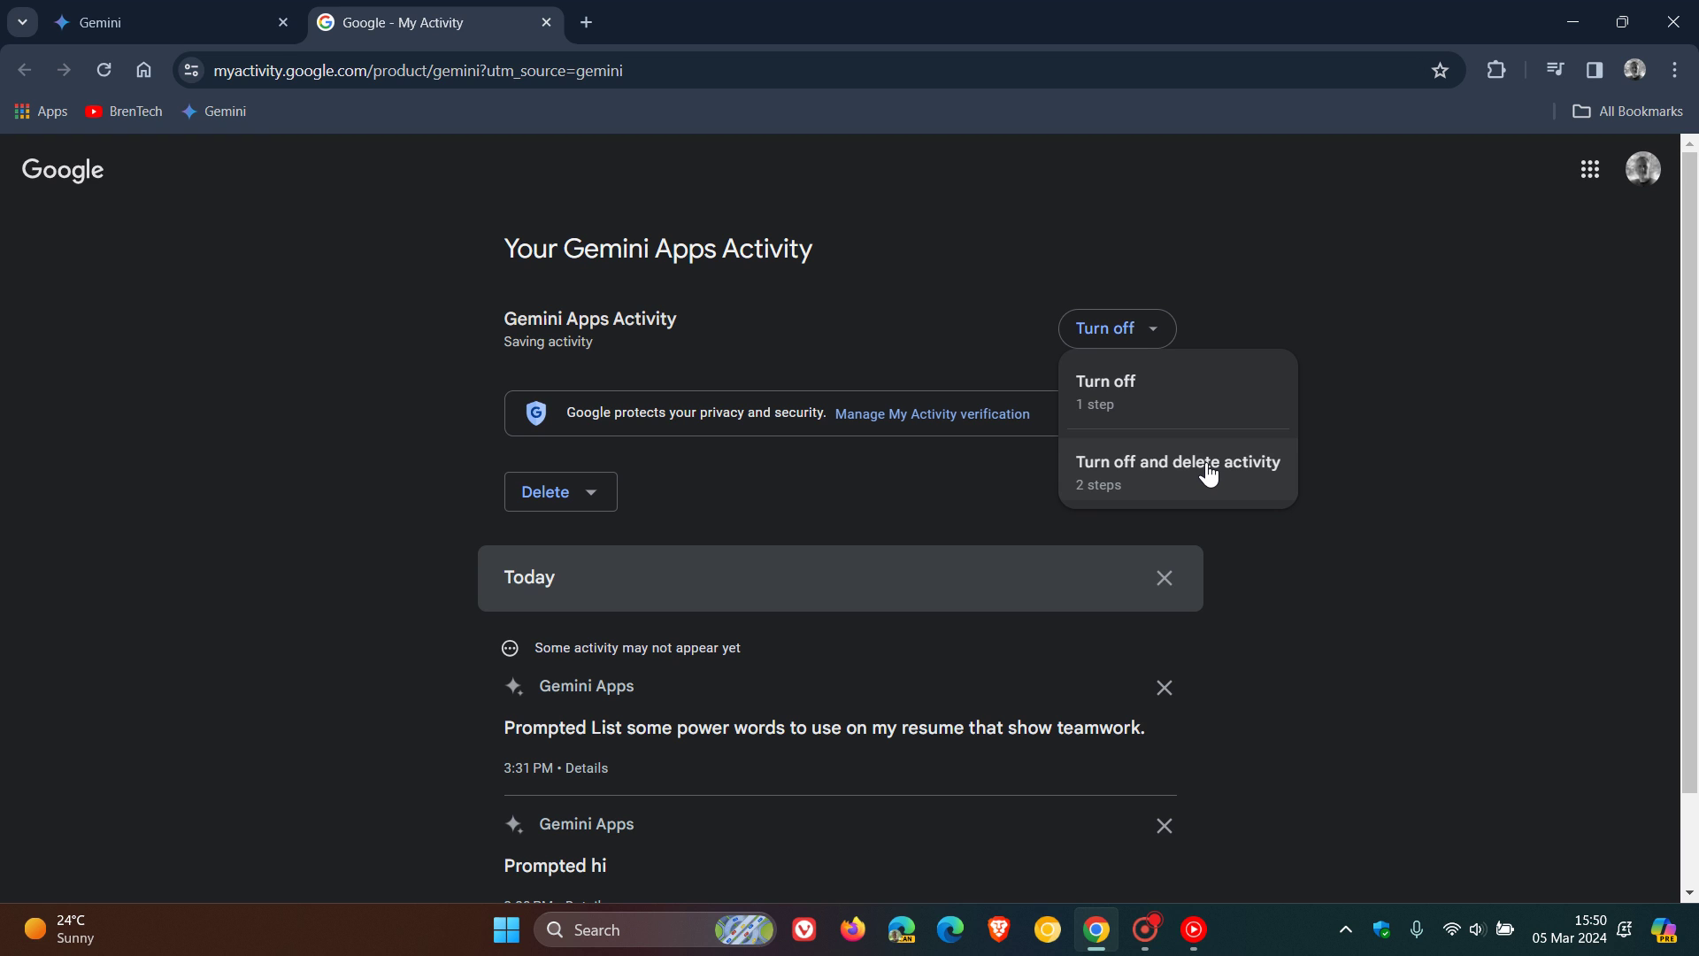
left_click(1383, 480)
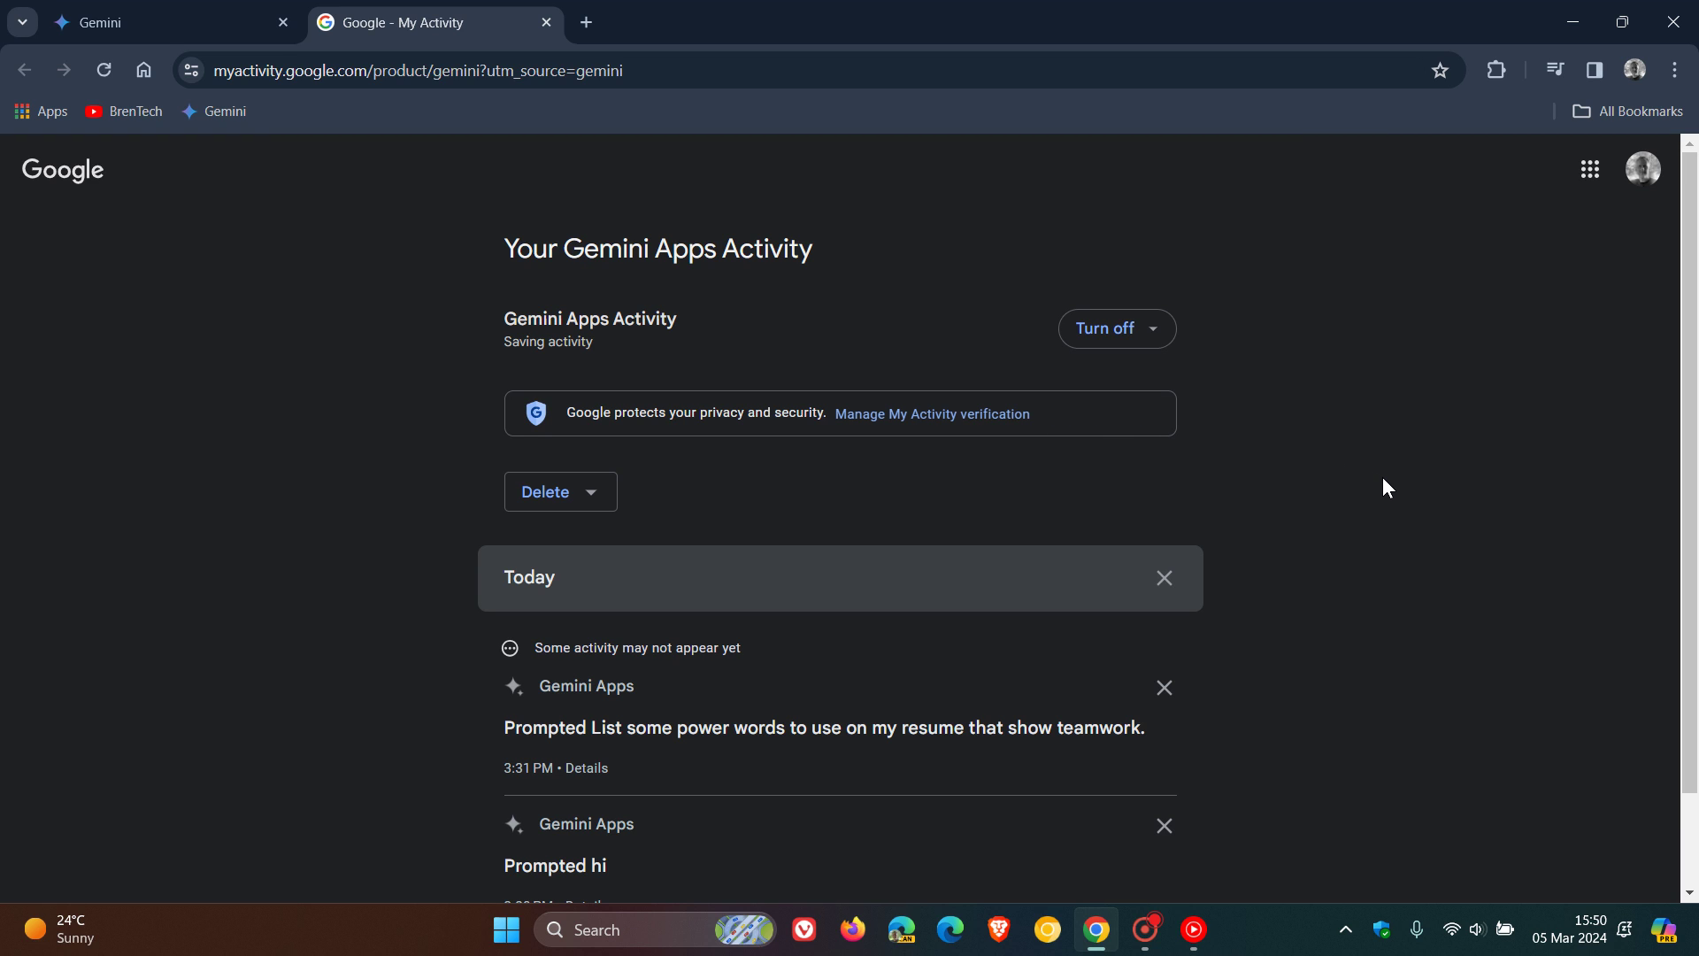
left_click(587, 494)
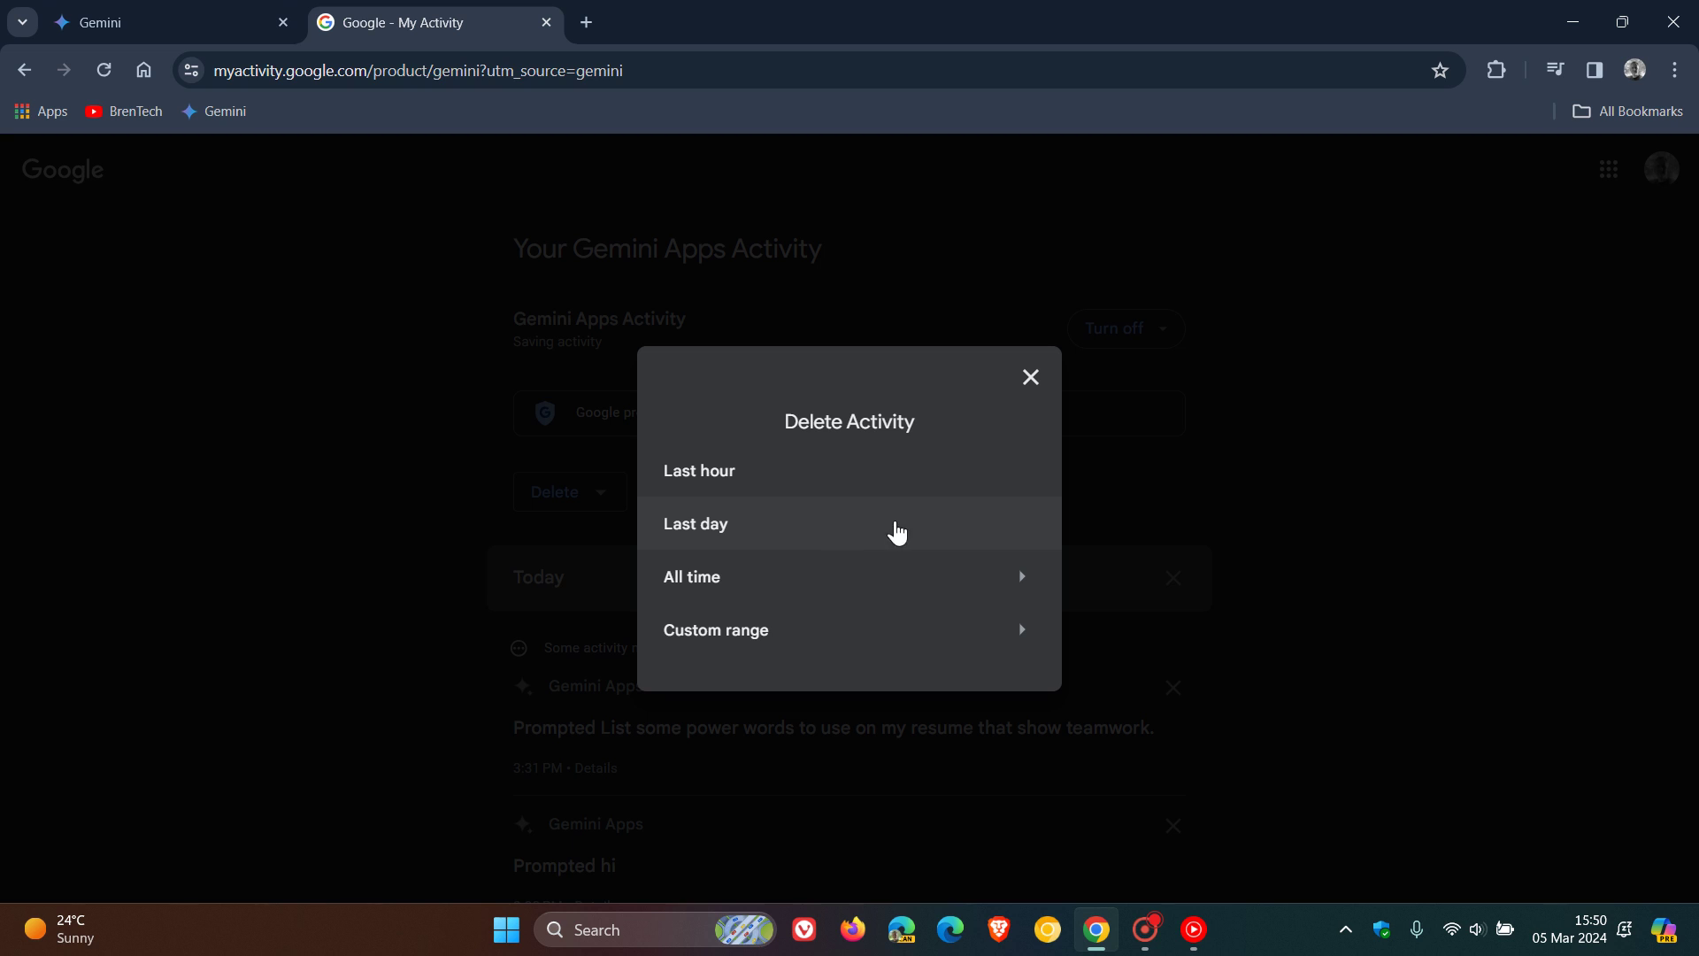
left_click(886, 638)
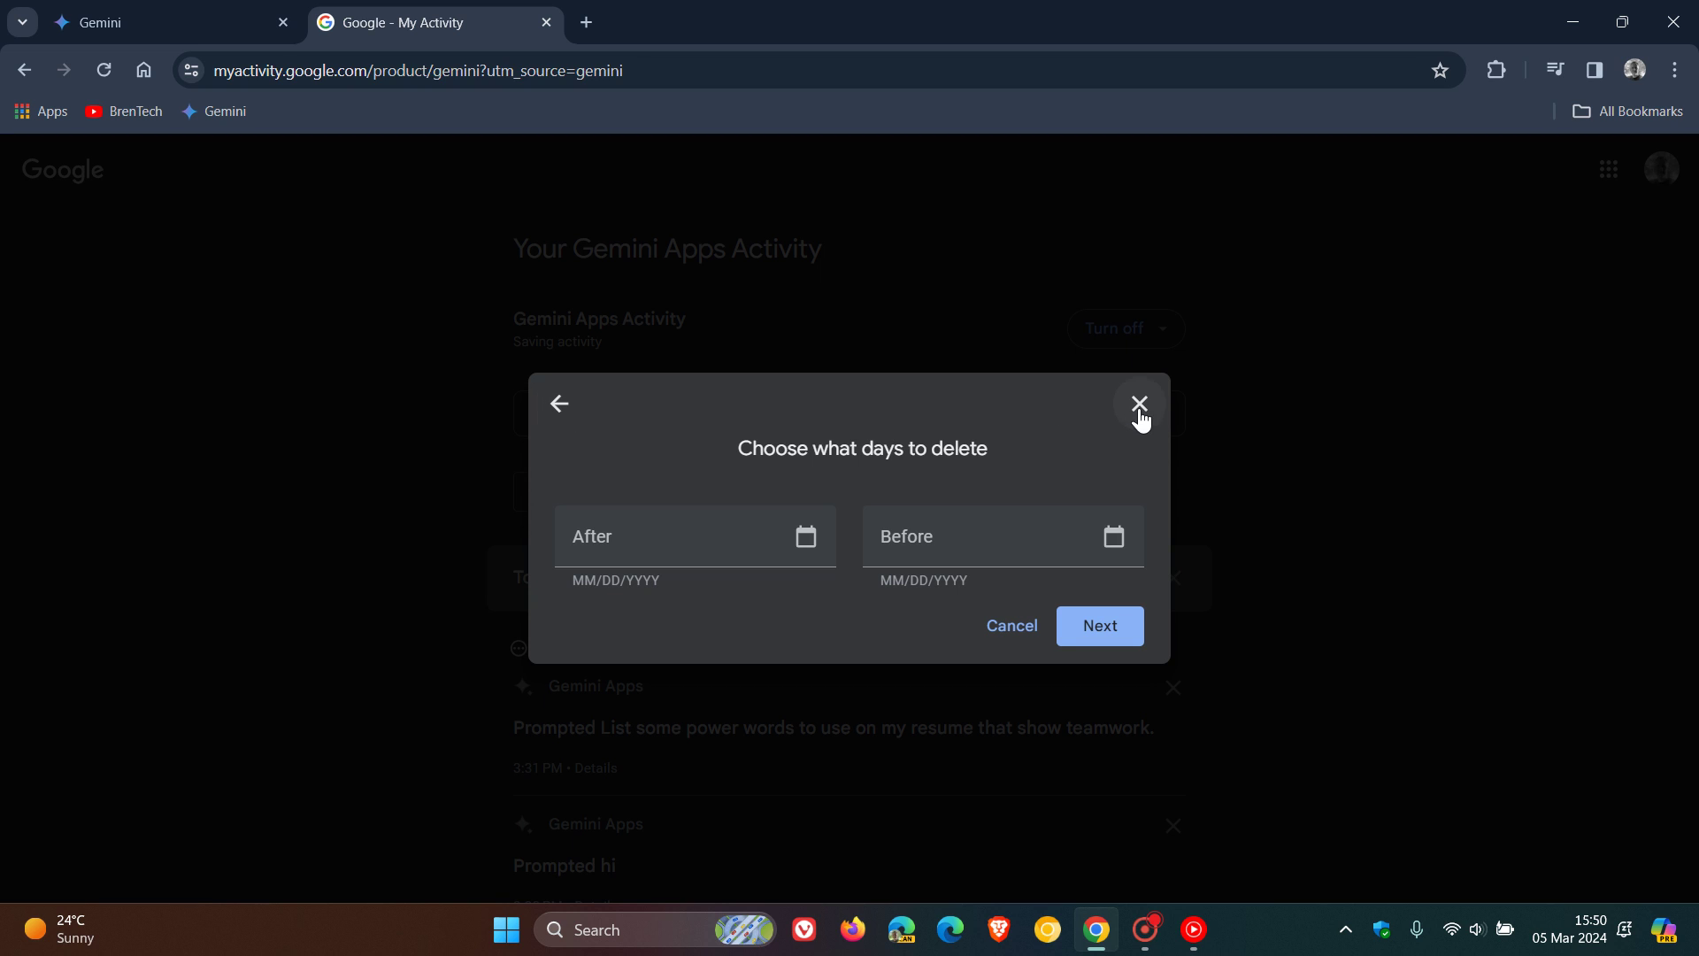
left_click(561, 406)
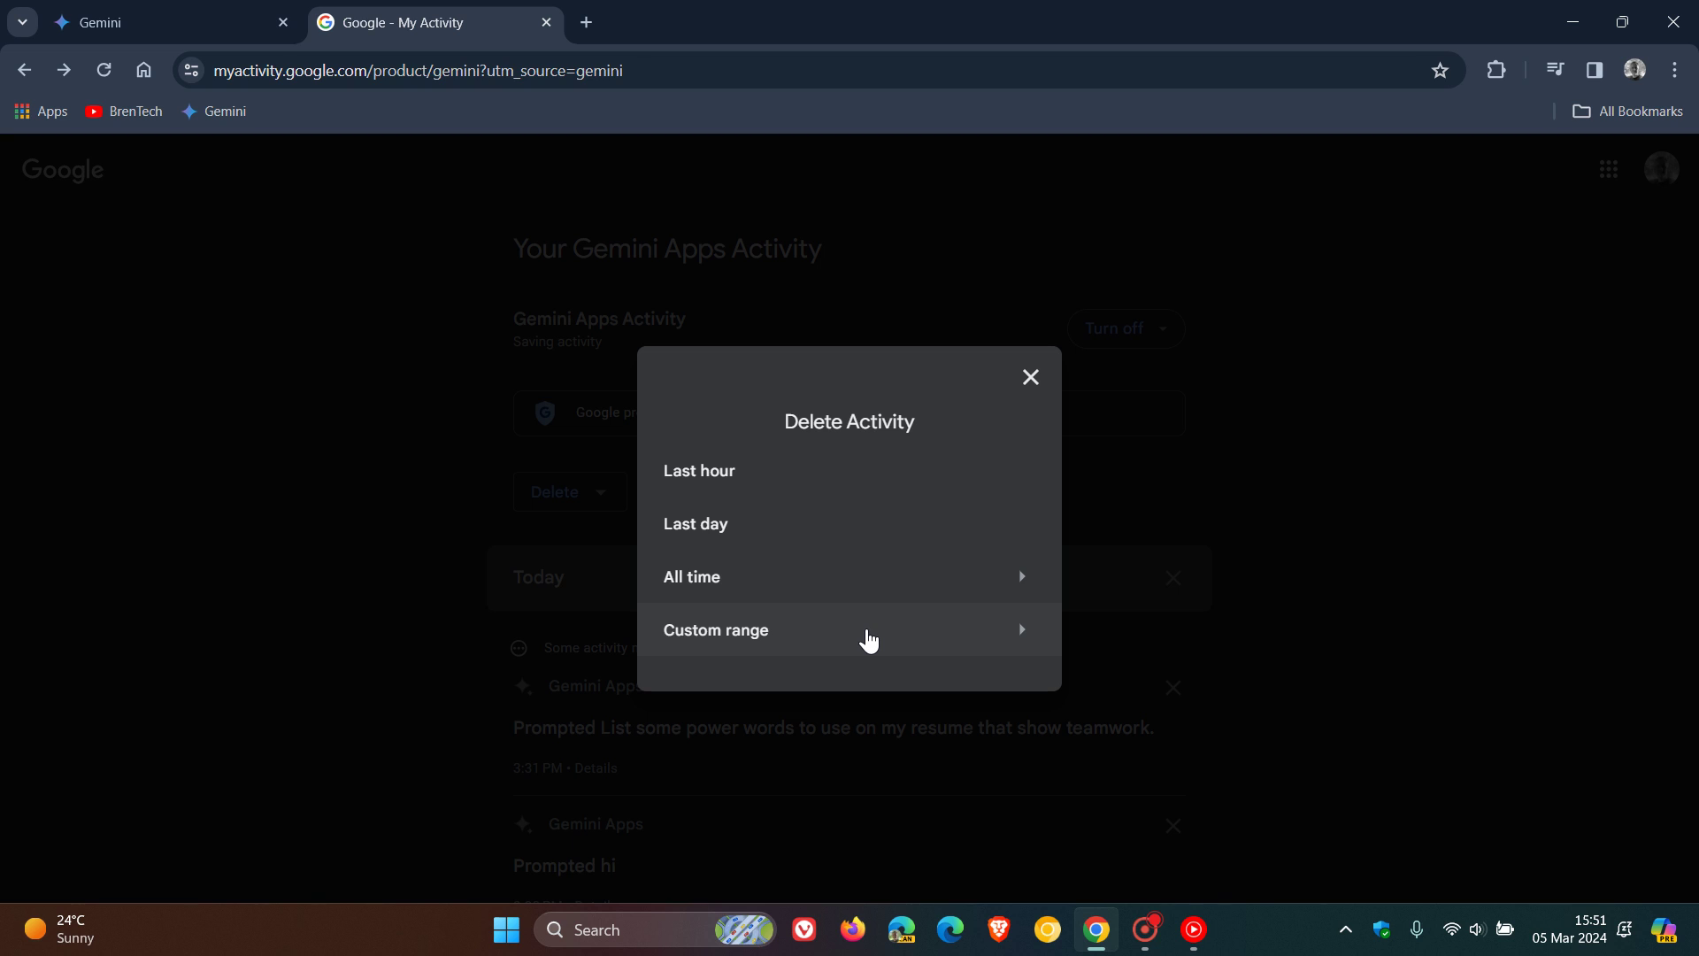
left_click(866, 578)
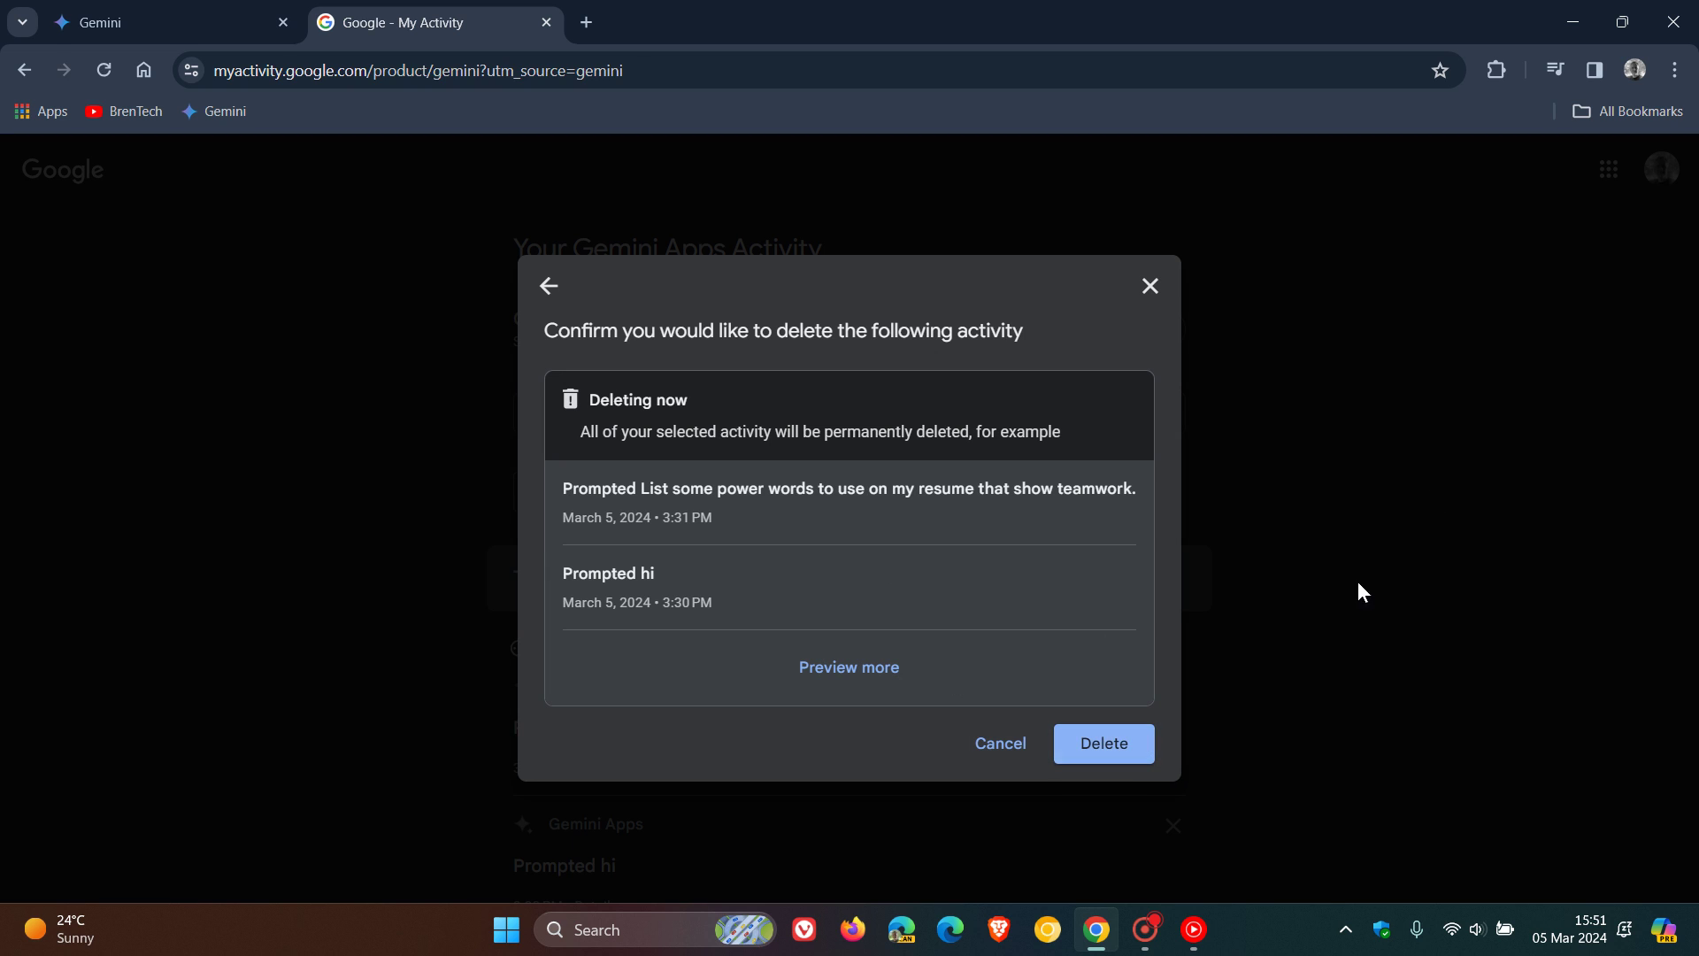
left_click(1446, 476)
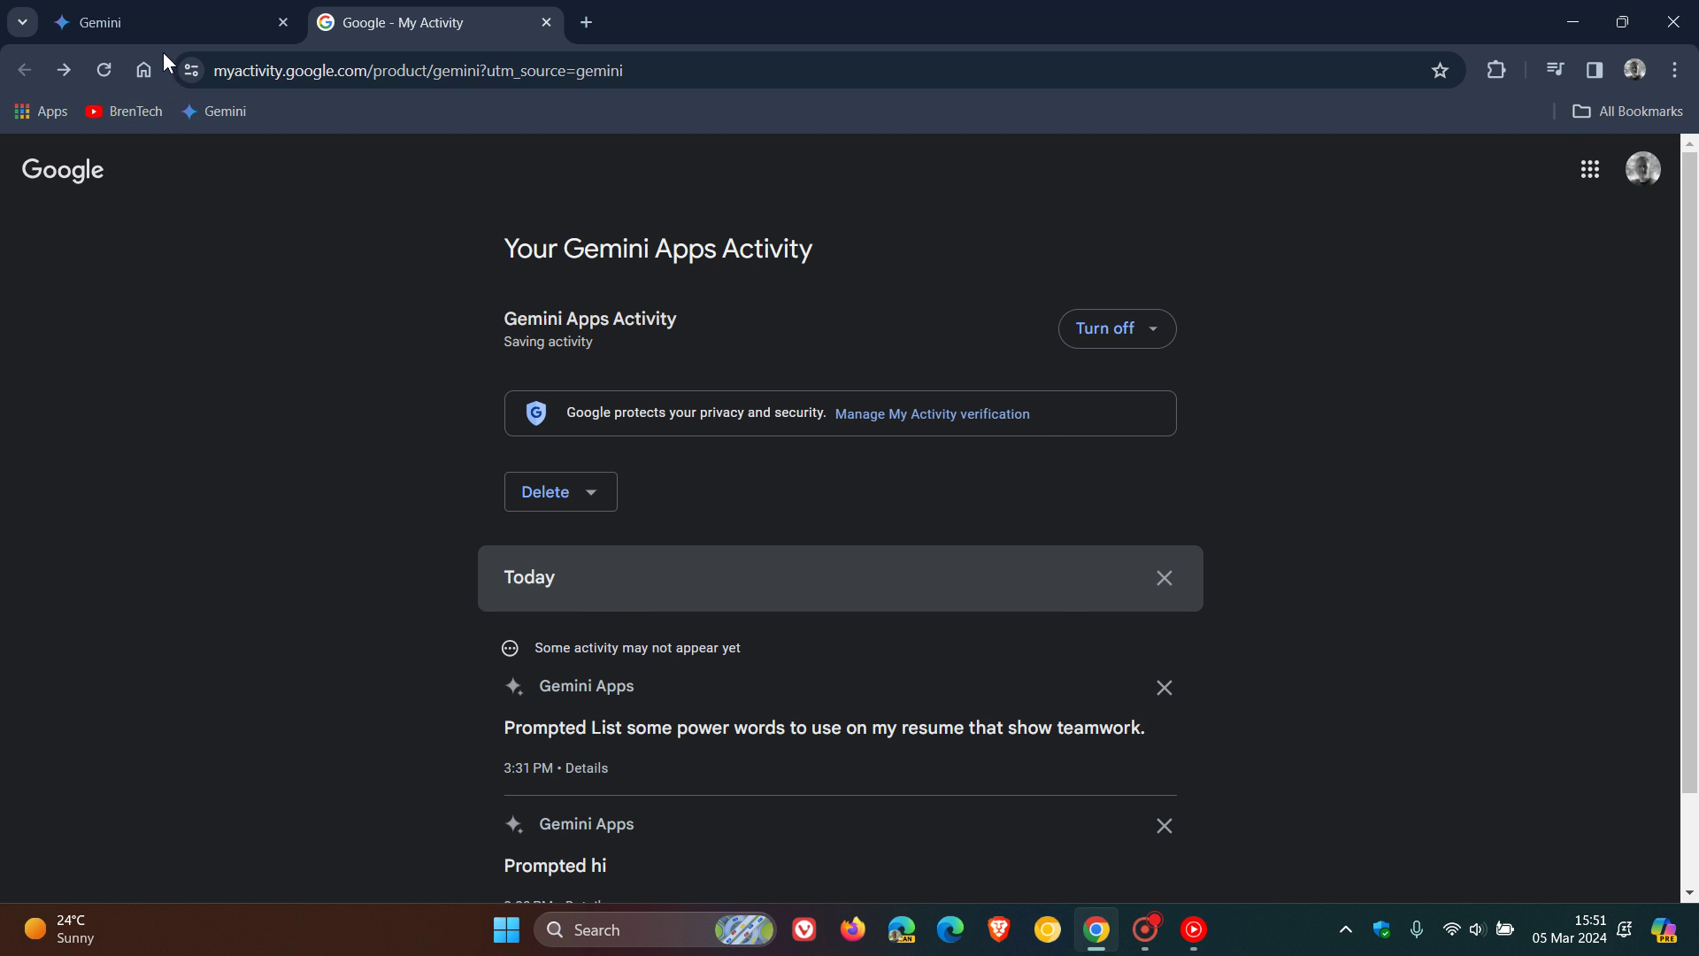
- Return to the Gemini tab and collapse the recent chats sidebar
left_click(161, 25)
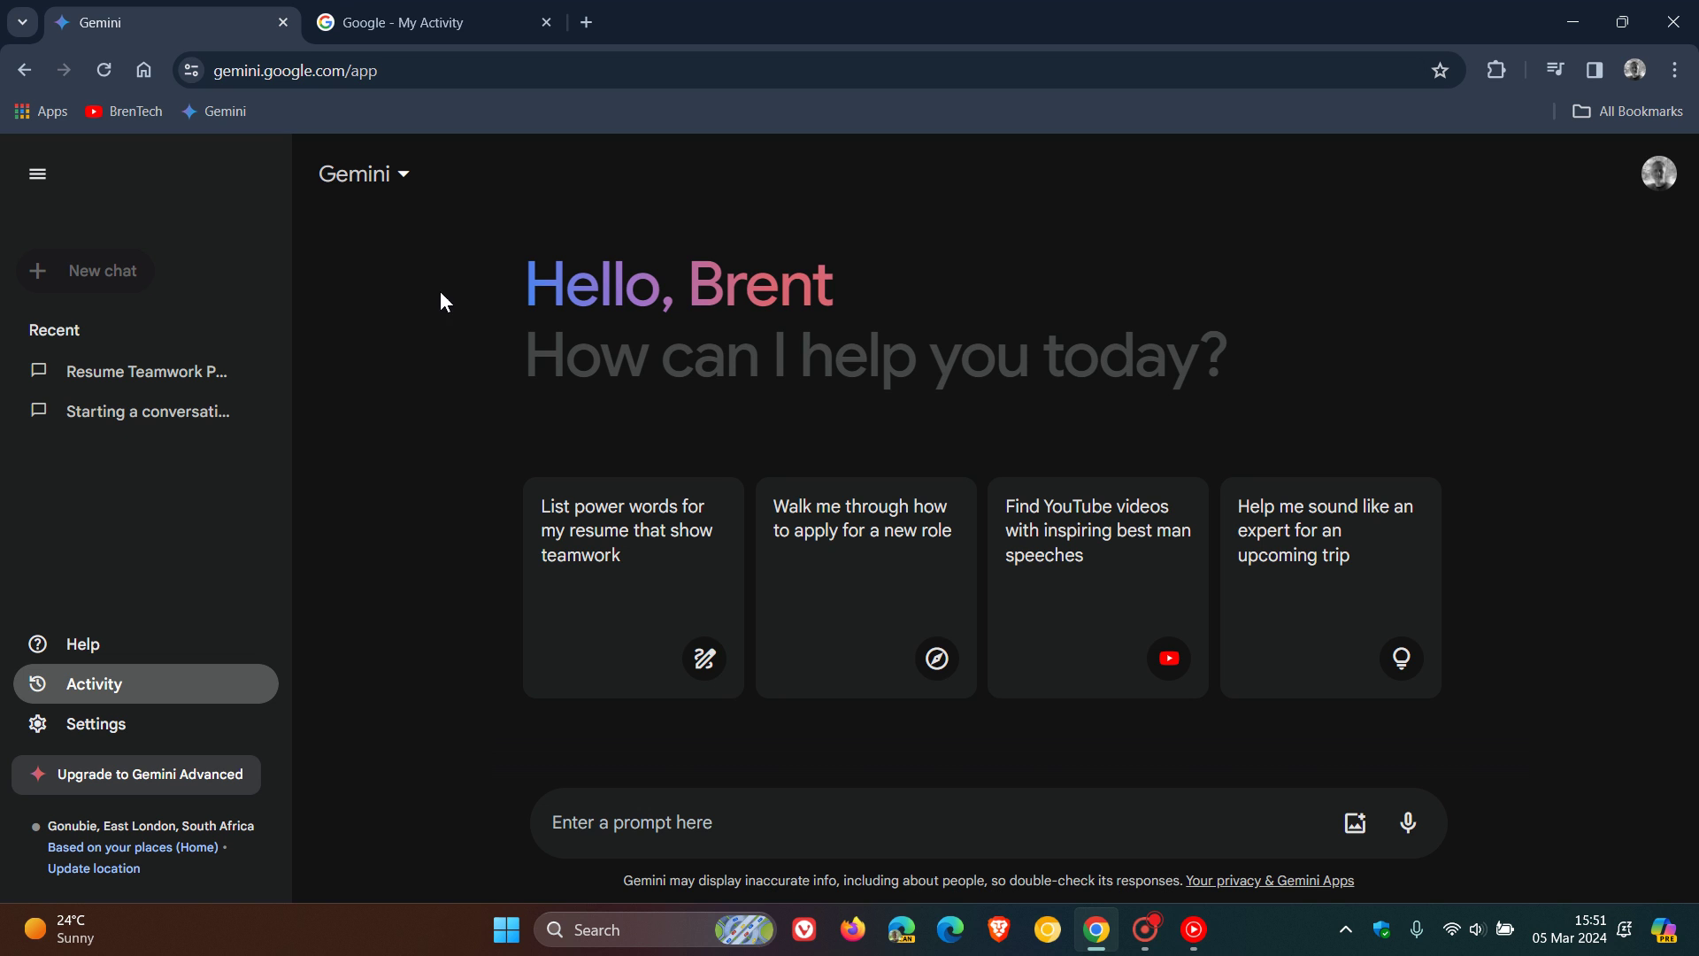
left_click(38, 173)
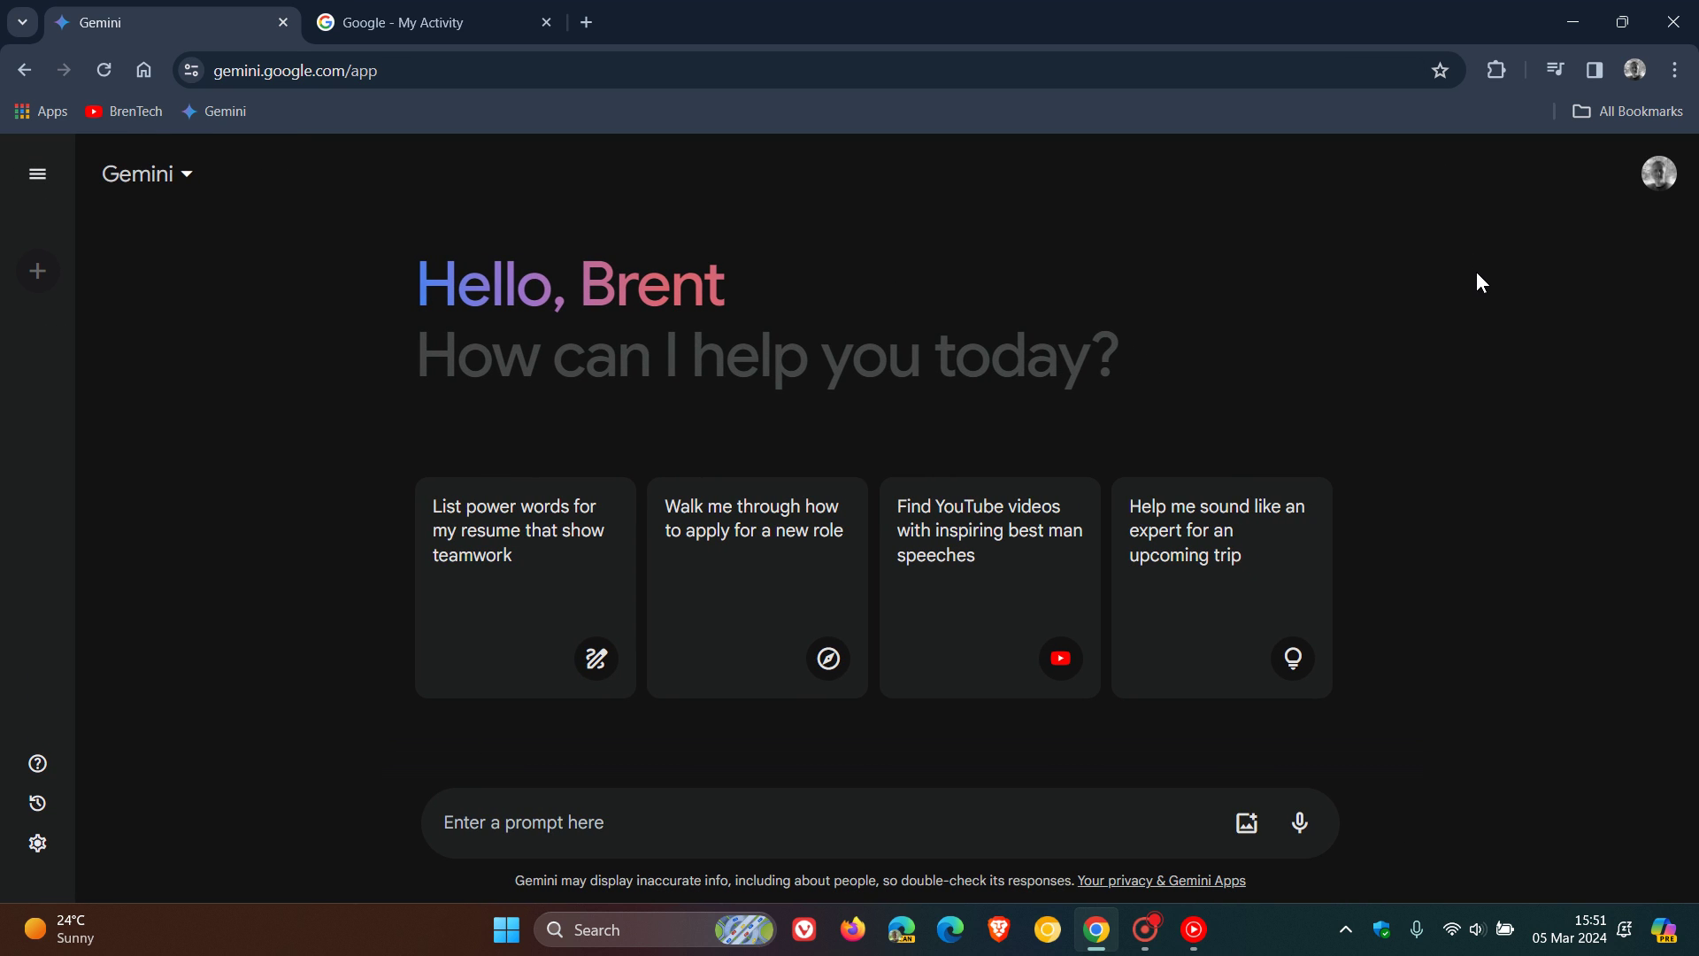